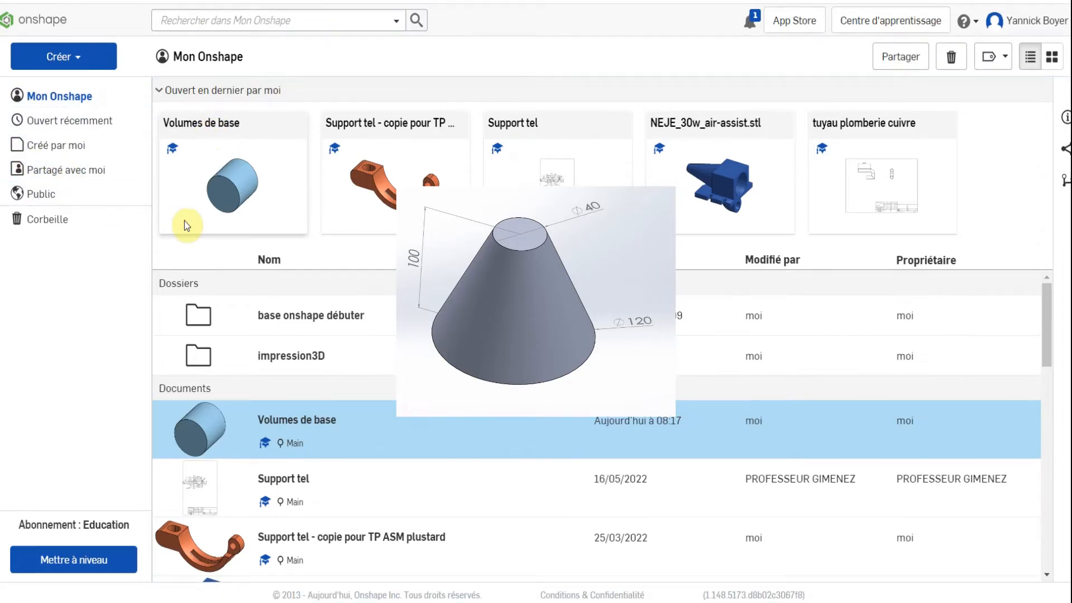
Open the Volumes de base document, then create and open a new Part Studio in it
left_click(315, 428)
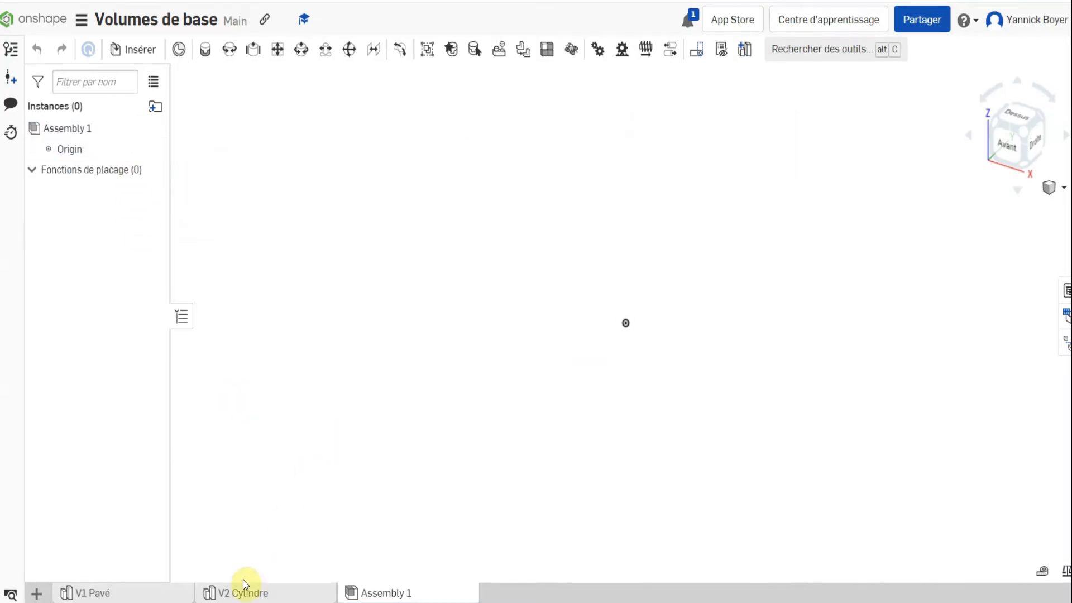
left_click(89, 590)
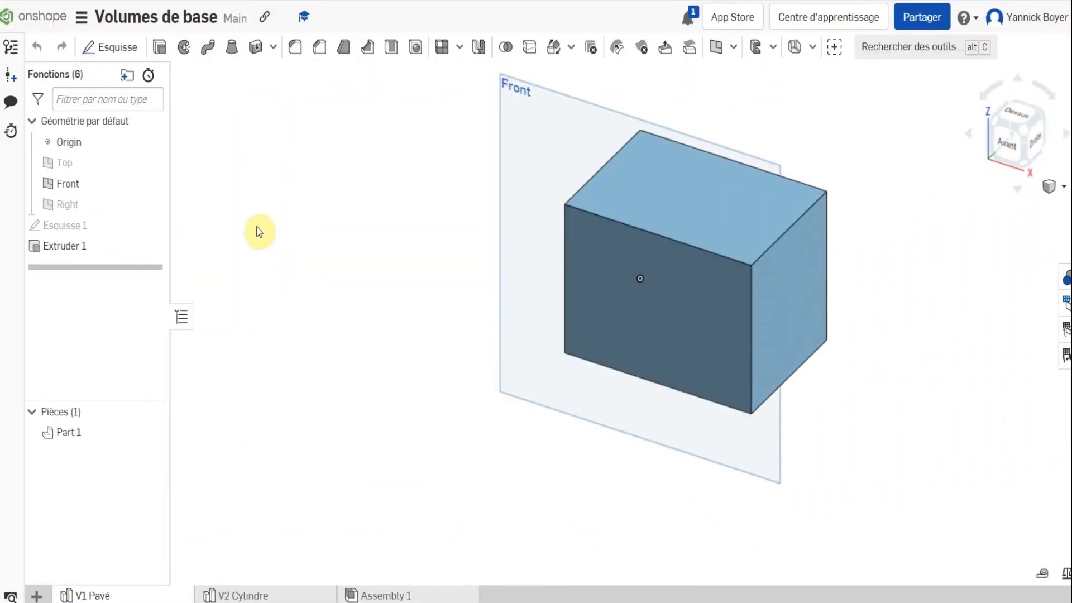
left_click(38, 595)
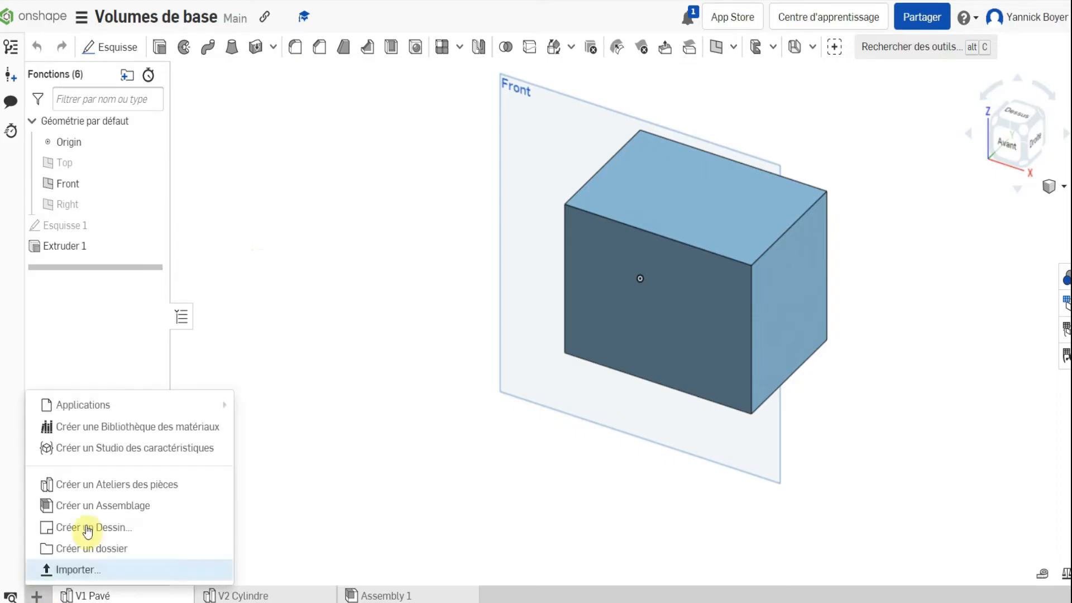
left_click(101, 489)
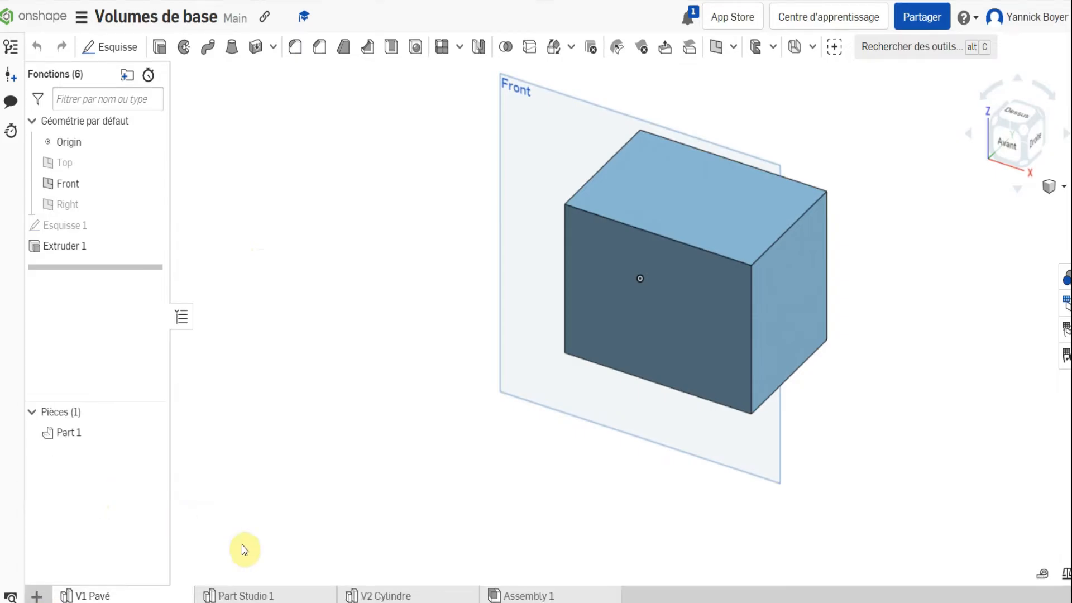
left_click(246, 596)
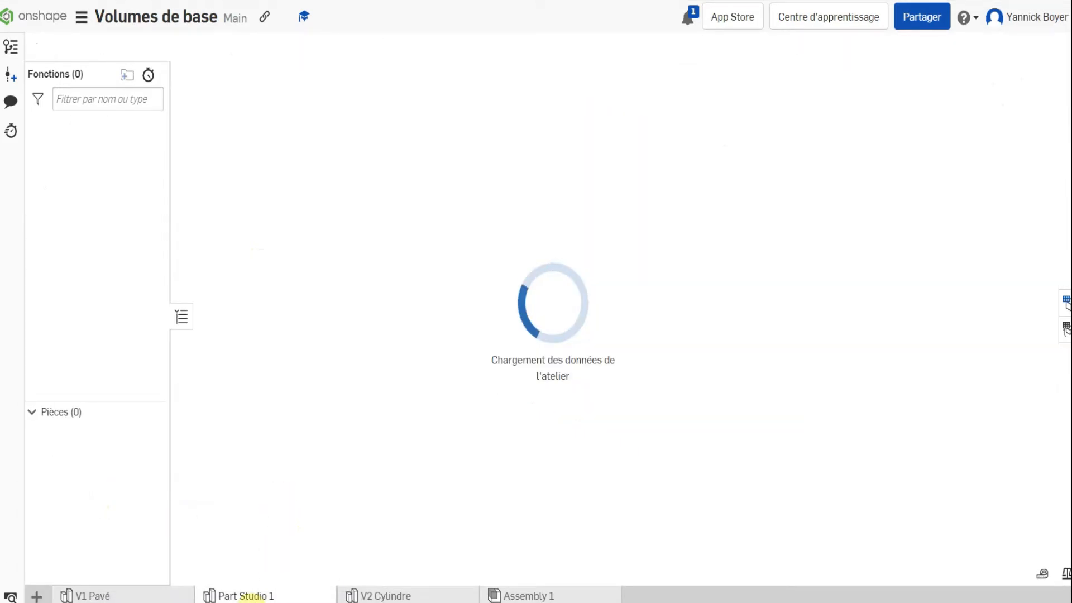
Rename the new Part Studio as "V3 Tronc de cone" and move it between V2 Cylindre and Assembly 1
right_click(245, 596)
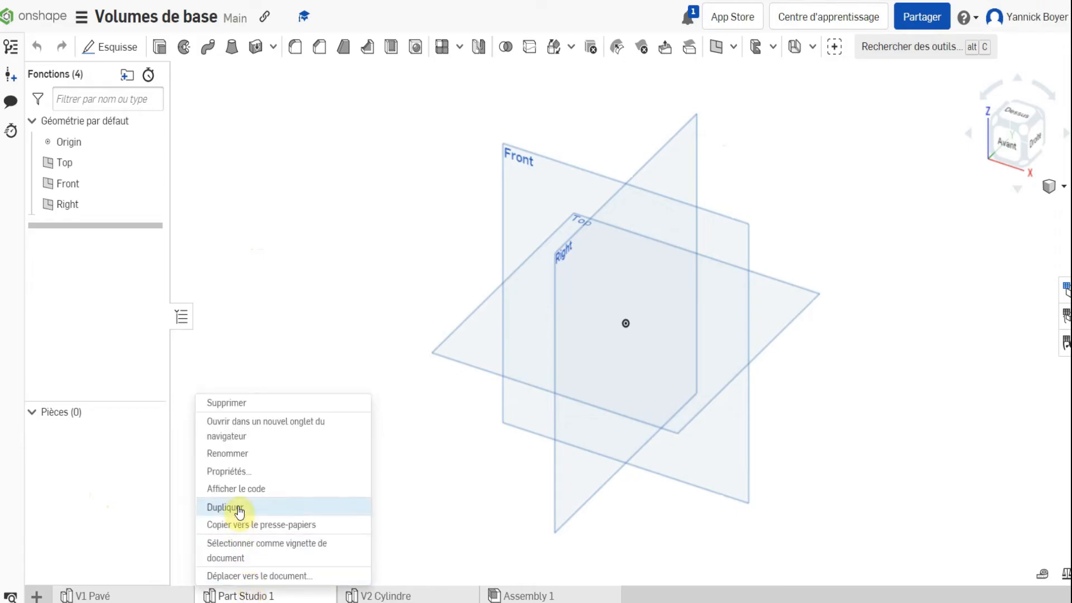
left_click(235, 454)
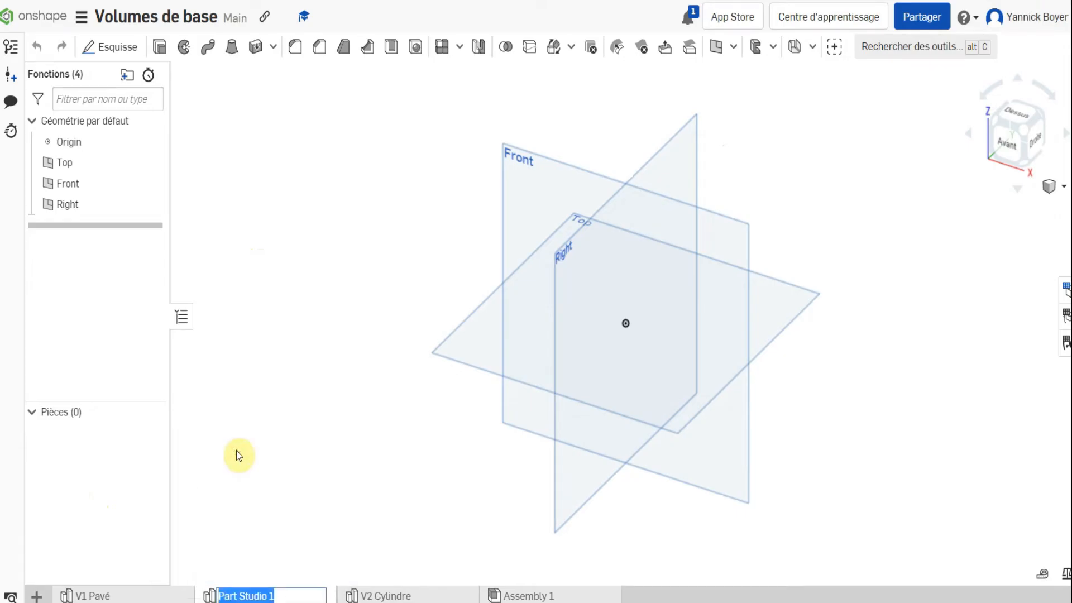
type("V3 Tronc")
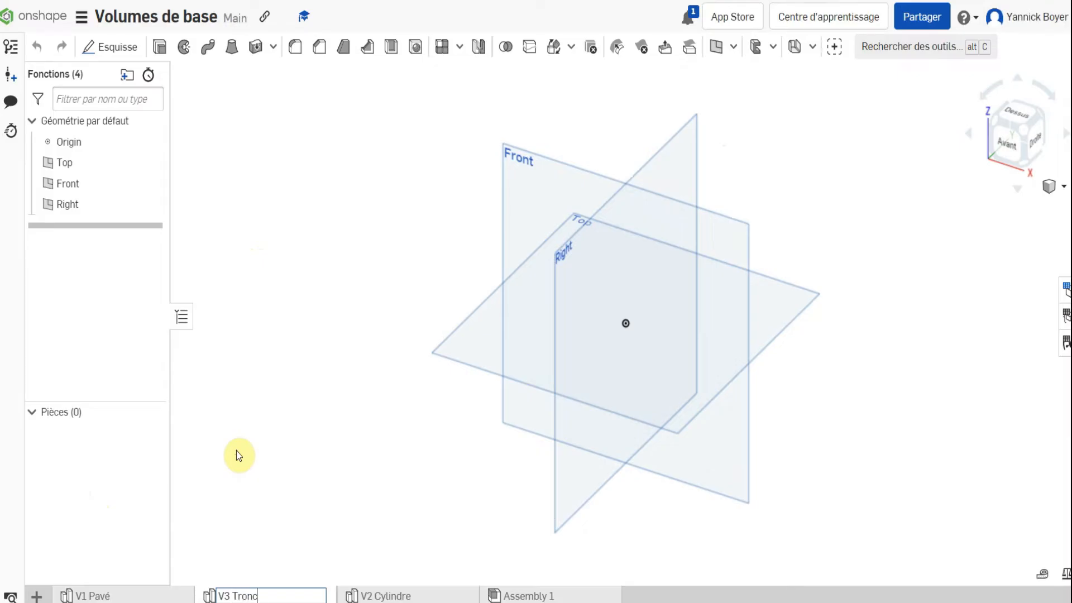
type(" de cone")
key("Return")
left_click_drag(234, 589, 420, 588)
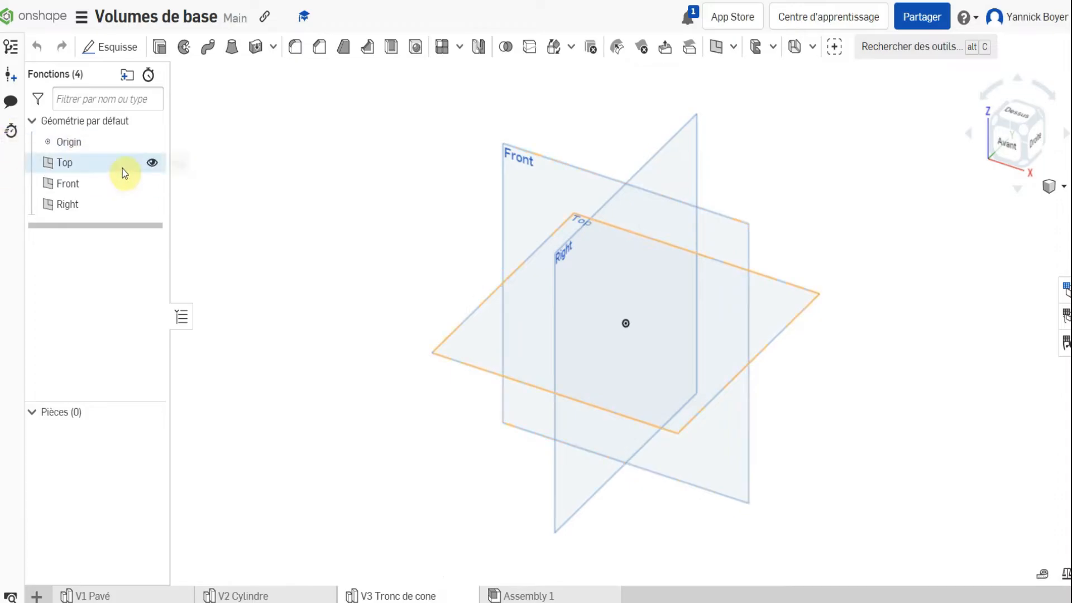
Hide the Front and Right planes and start a sketch on the Top plane
left_click(151, 183)
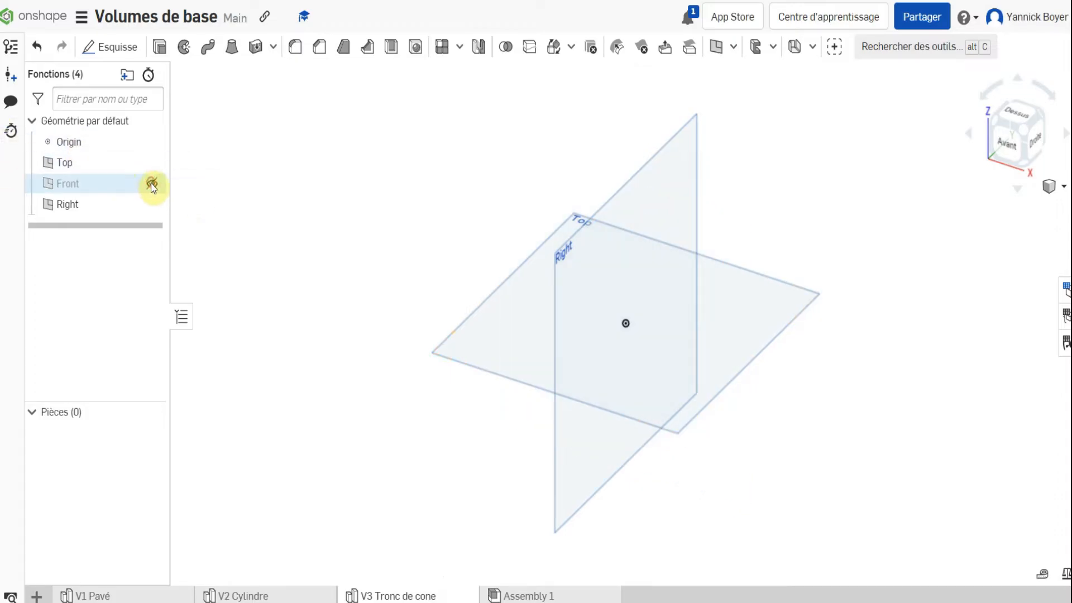
left_click(151, 204)
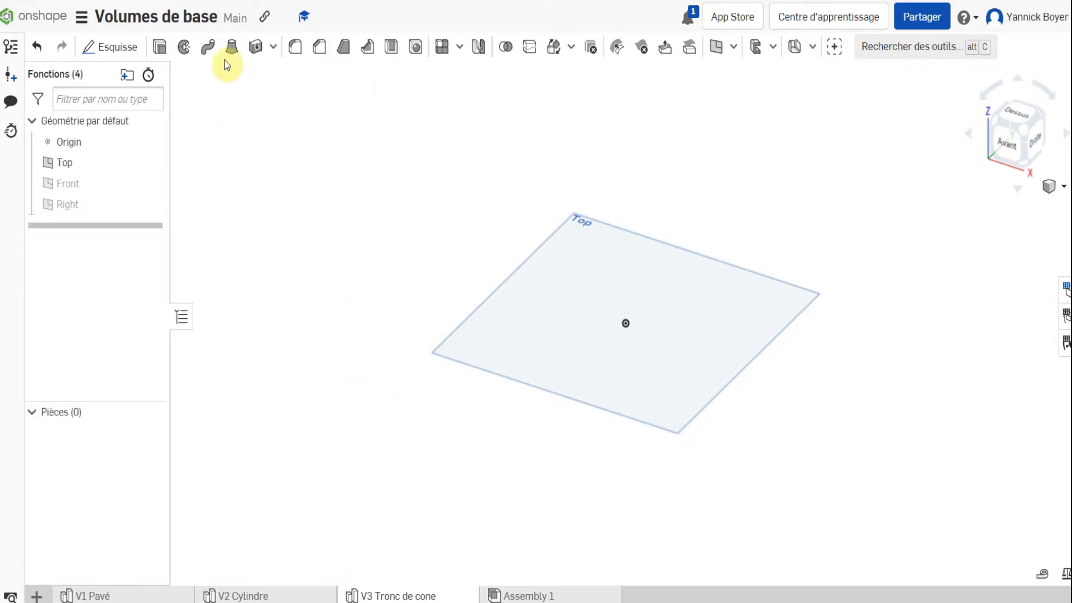
left_click(109, 47)
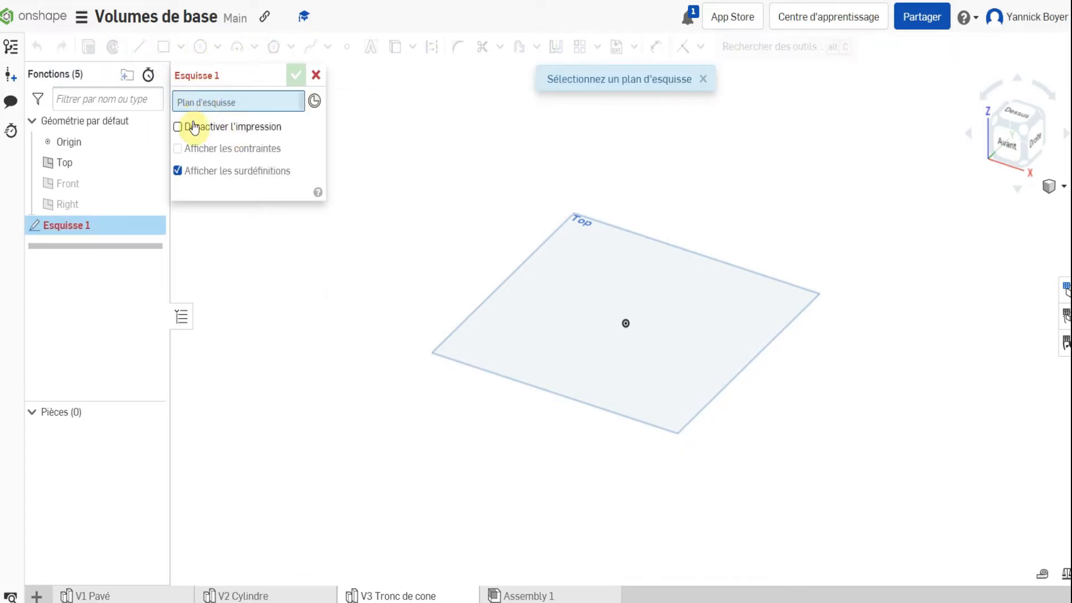
left_click(568, 230)
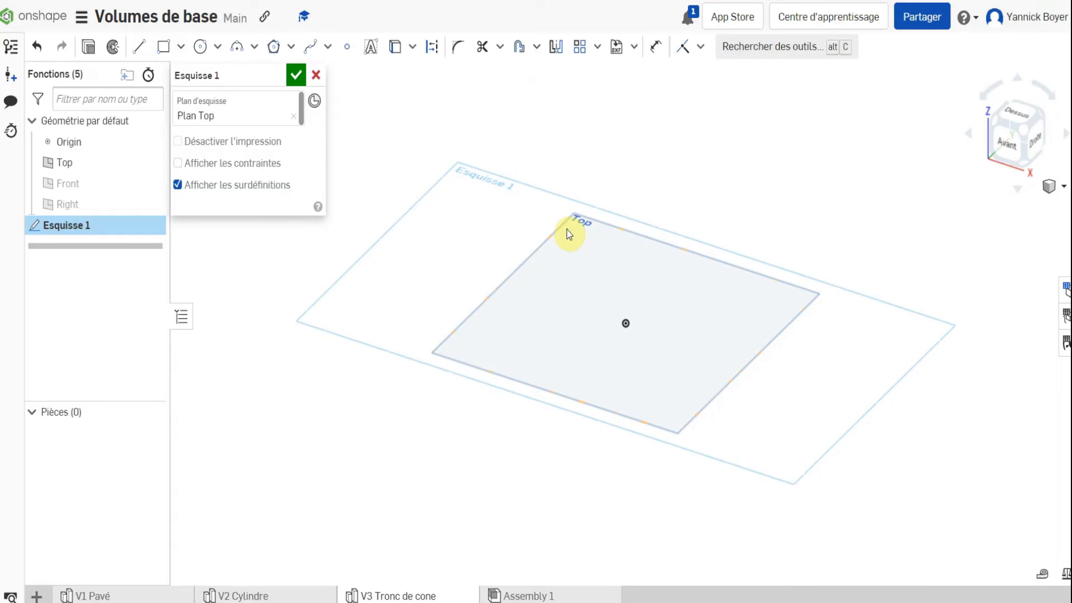
Draw a 120 mm diameter circle centred on the origin and finish the sketch
left_click(207, 49)
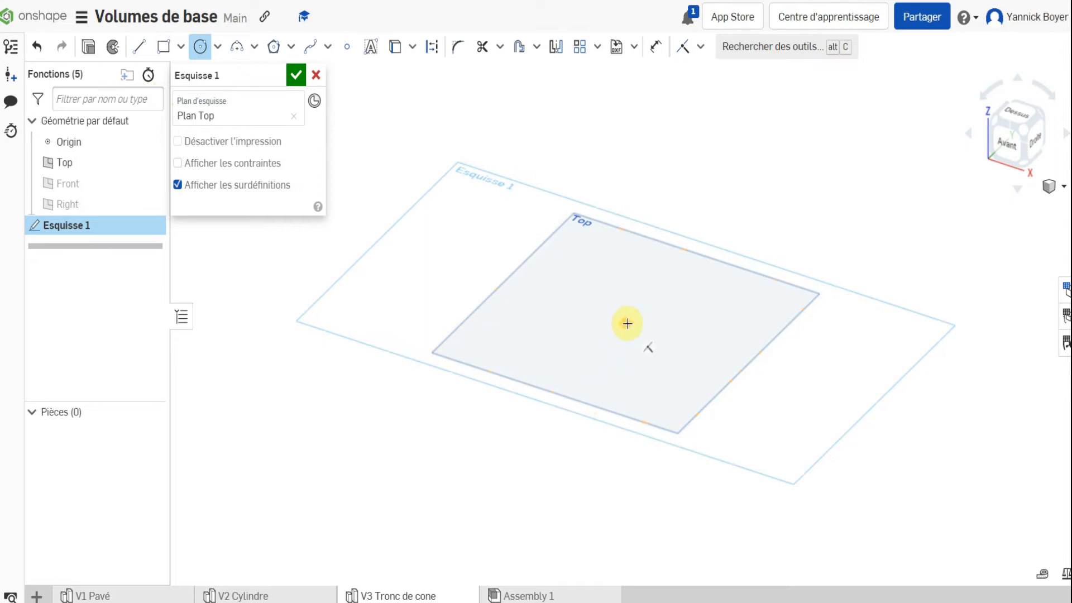
left_click(627, 323)
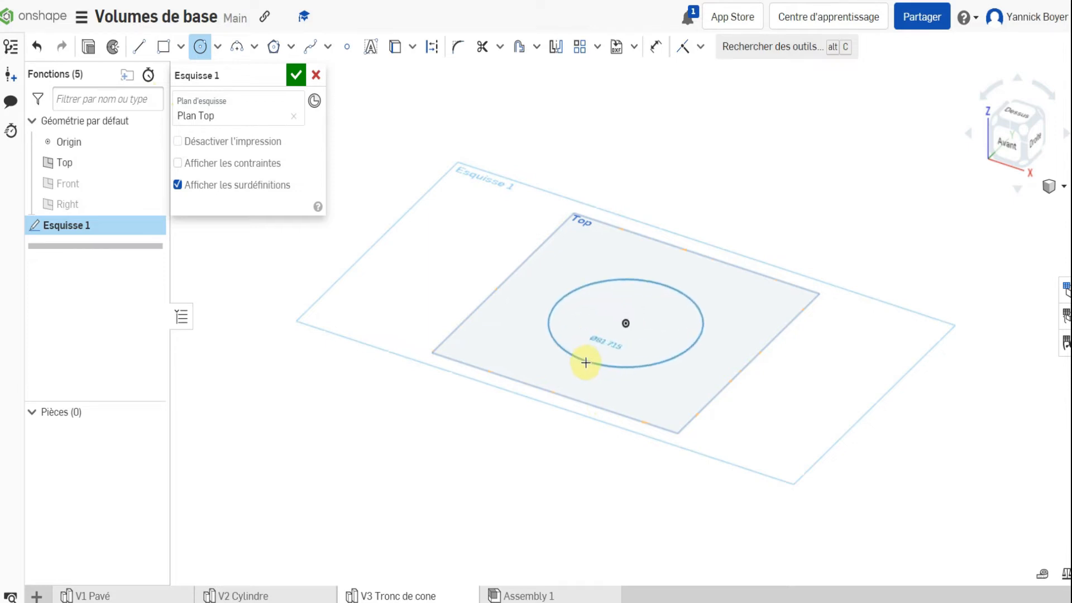
left_click(586, 364)
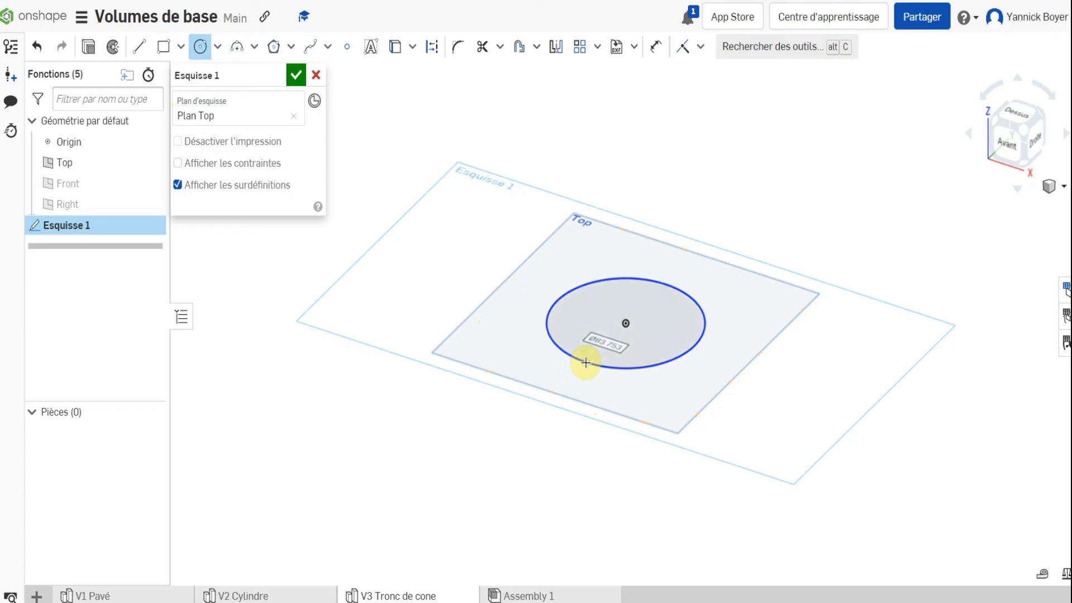
type("120")
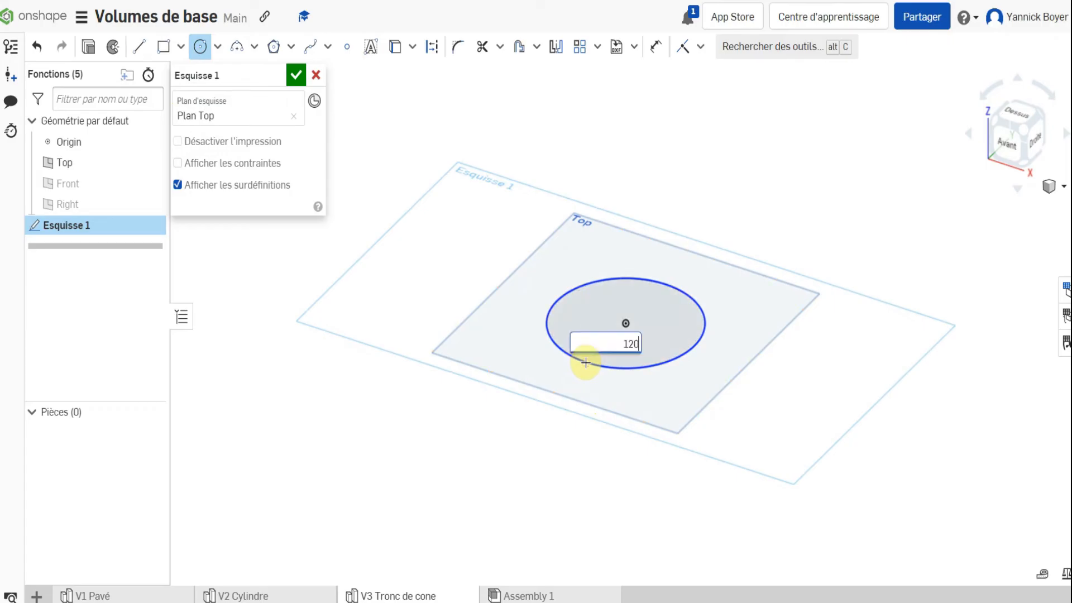
key("Return")
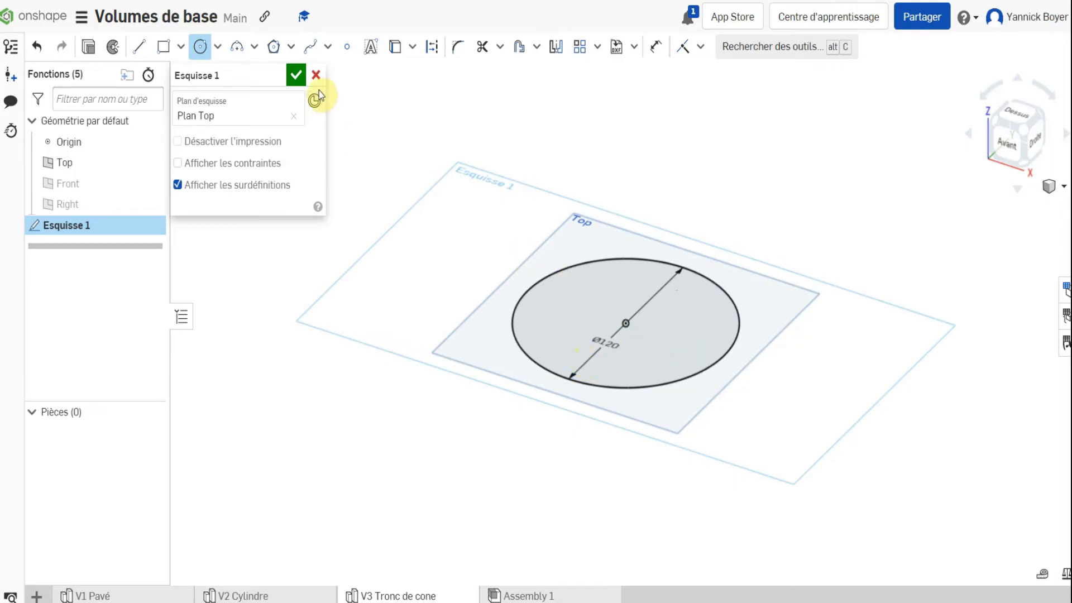
left_click(295, 75)
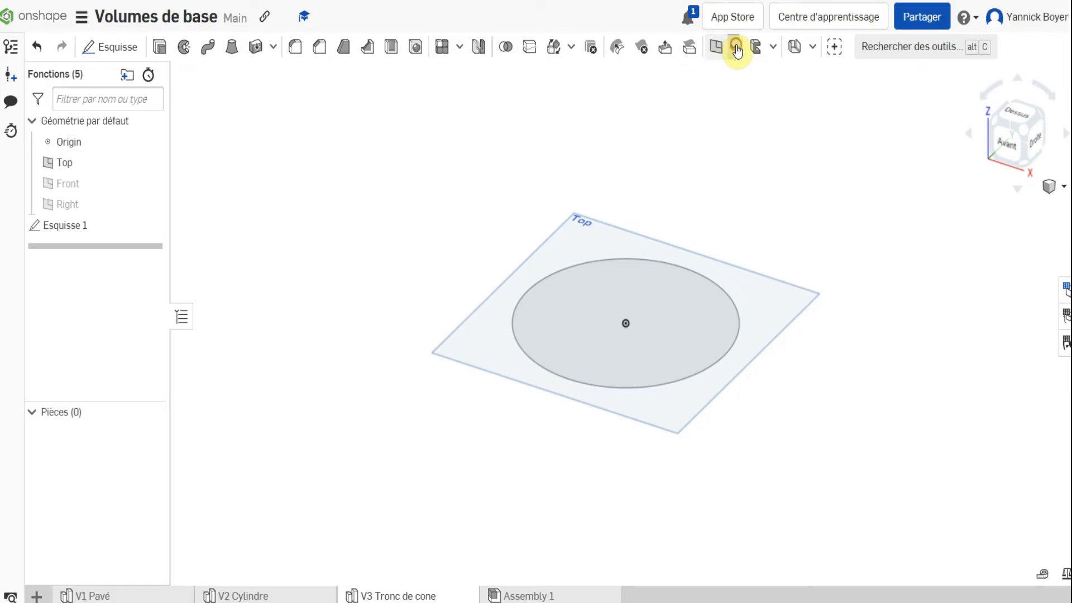
Create a plane offset 100 mm above the Top plane using the Décalage type
left_click(735, 49)
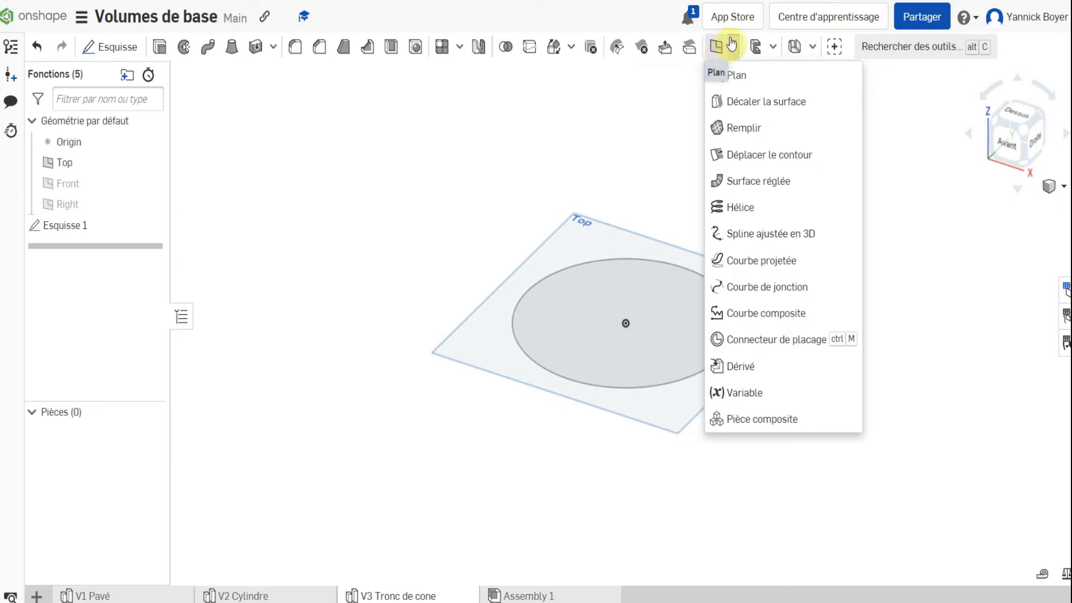
left_click(764, 79)
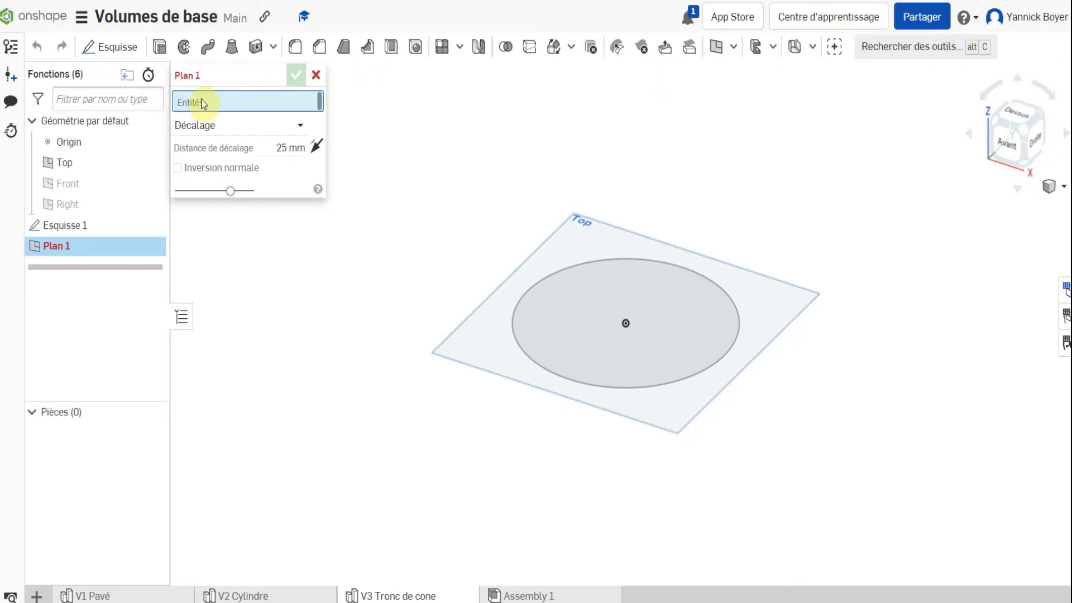
left_click(572, 222)
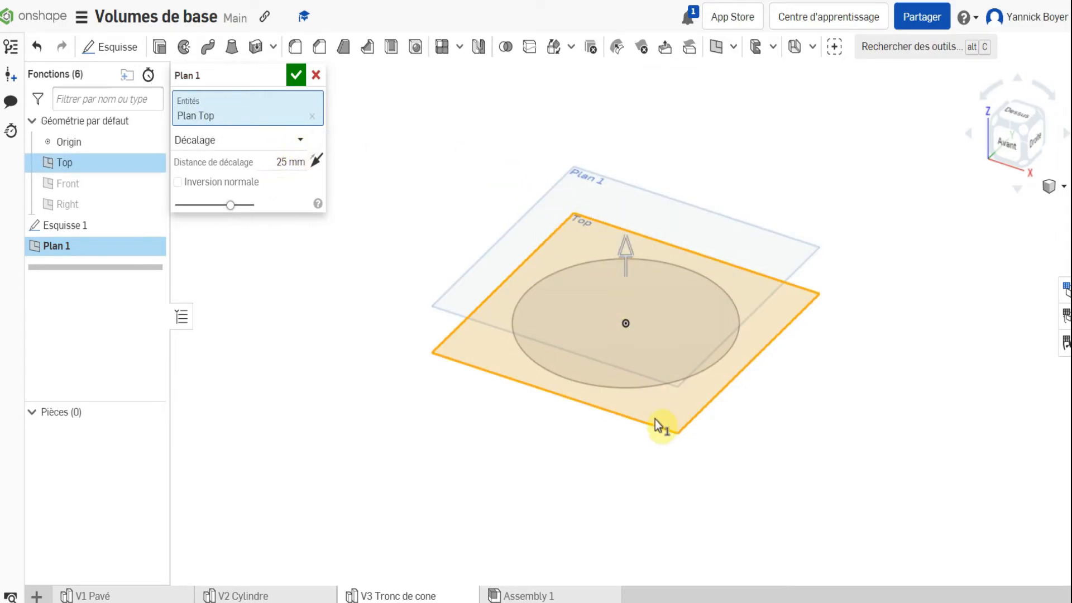
left_click(290, 142)
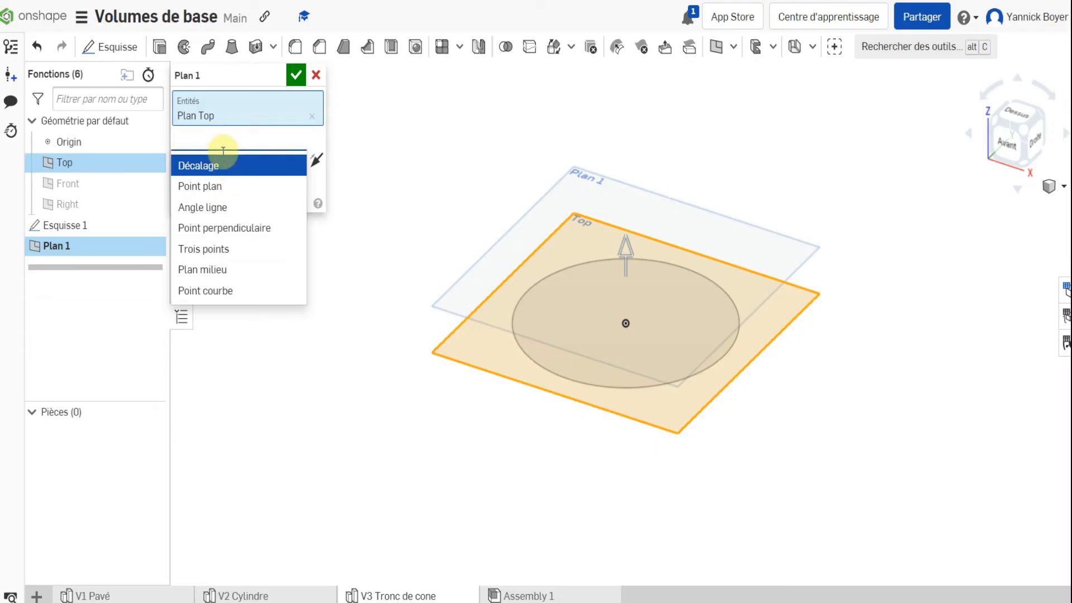
left_click(215, 165)
left_click(286, 162)
key("BackSpace")
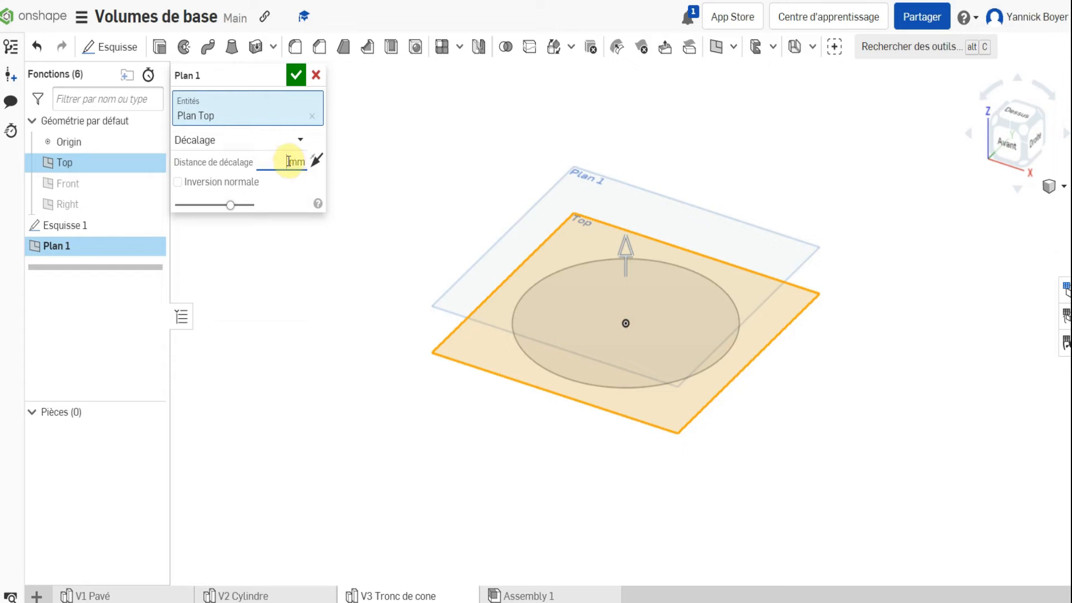
type("100")
key("Return")
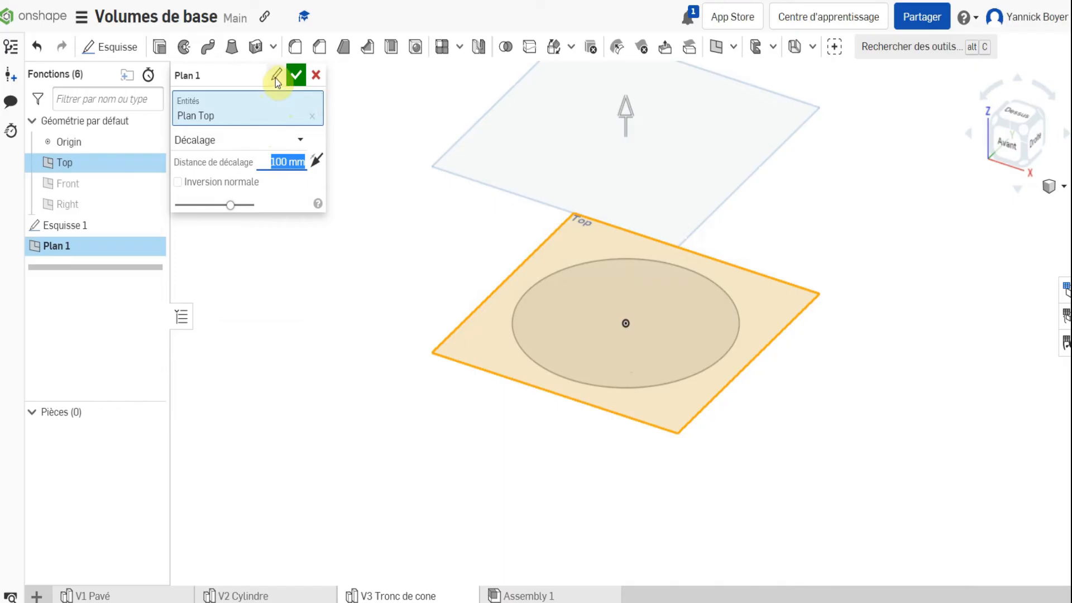
Rename the offset plane as "Plan haut" and accept the feature
left_click(276, 78)
left_click(253, 77)
key("BackSpace")
key("BackSpace")
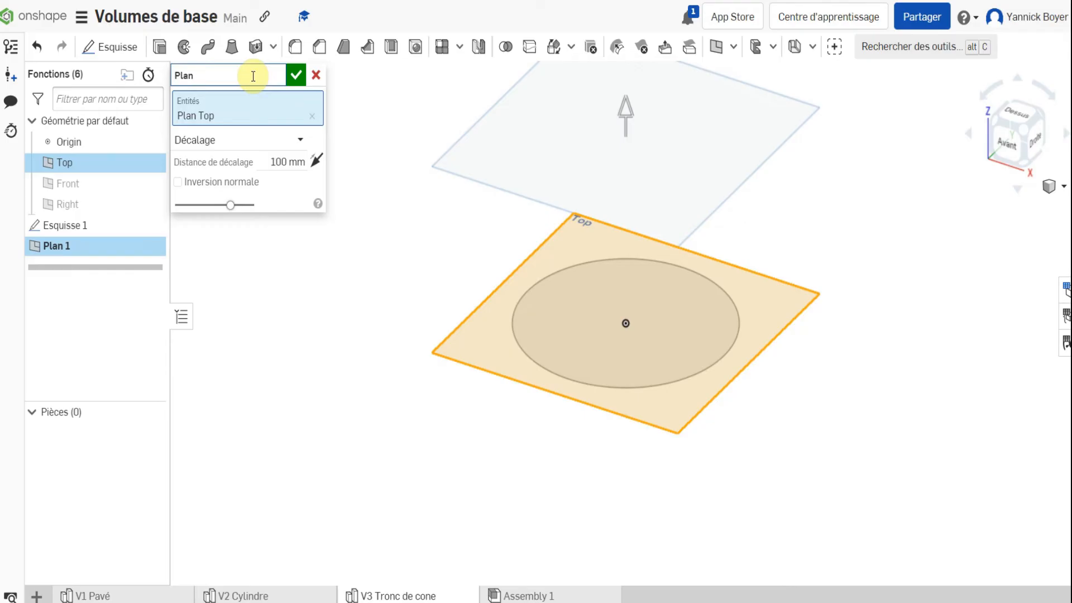
type("haut")
left_click(290, 75)
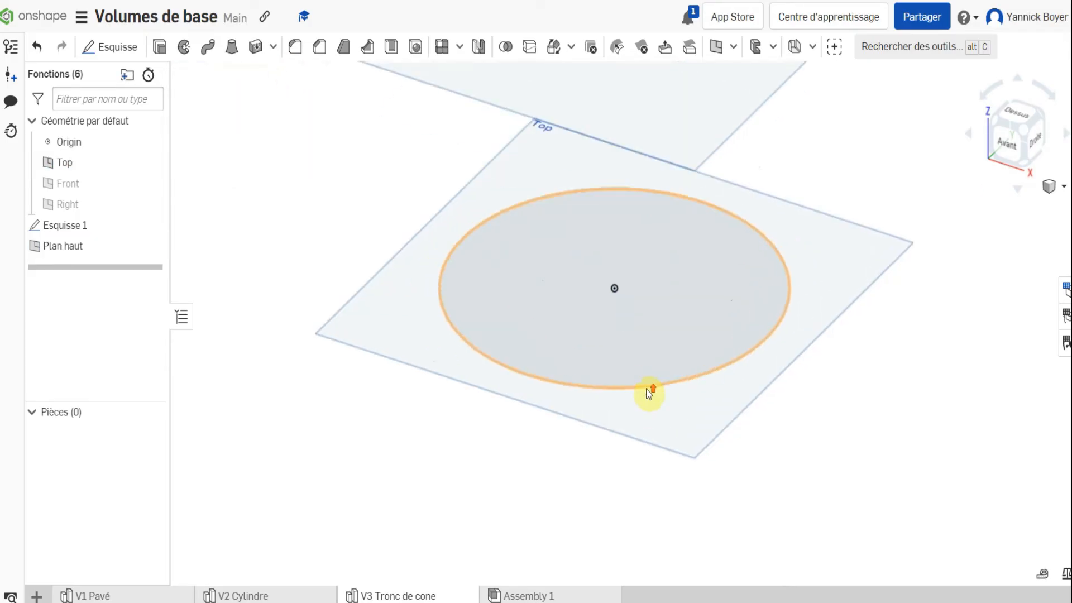
Sketch a 40 mm diameter circle on Plan haut, centred directly above the origin, and finish the sketch
scroll(638, 297, "down", 3)
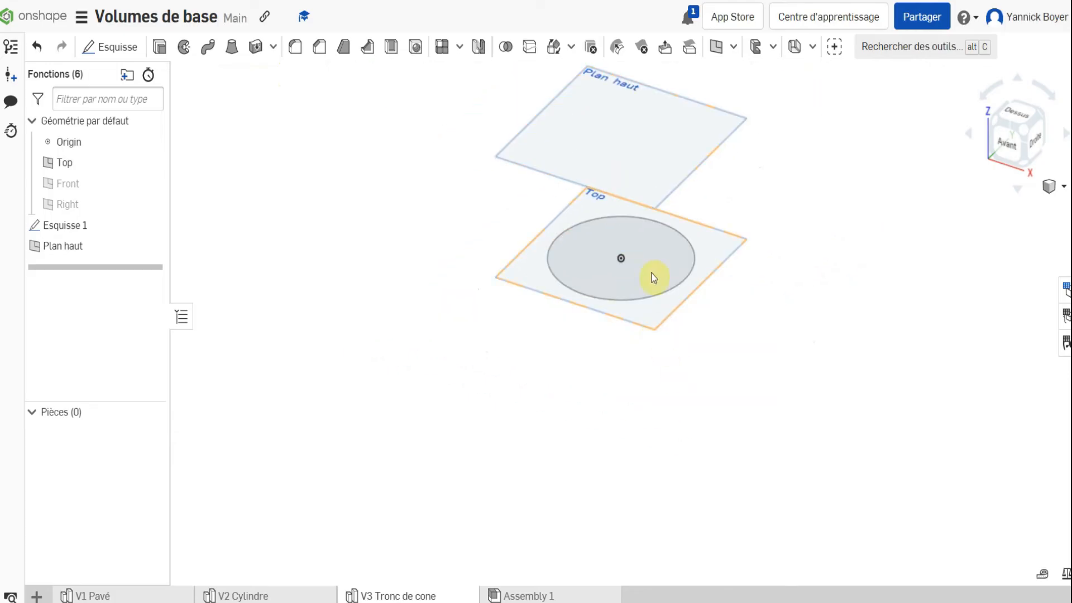
left_click(641, 145)
left_click(138, 56)
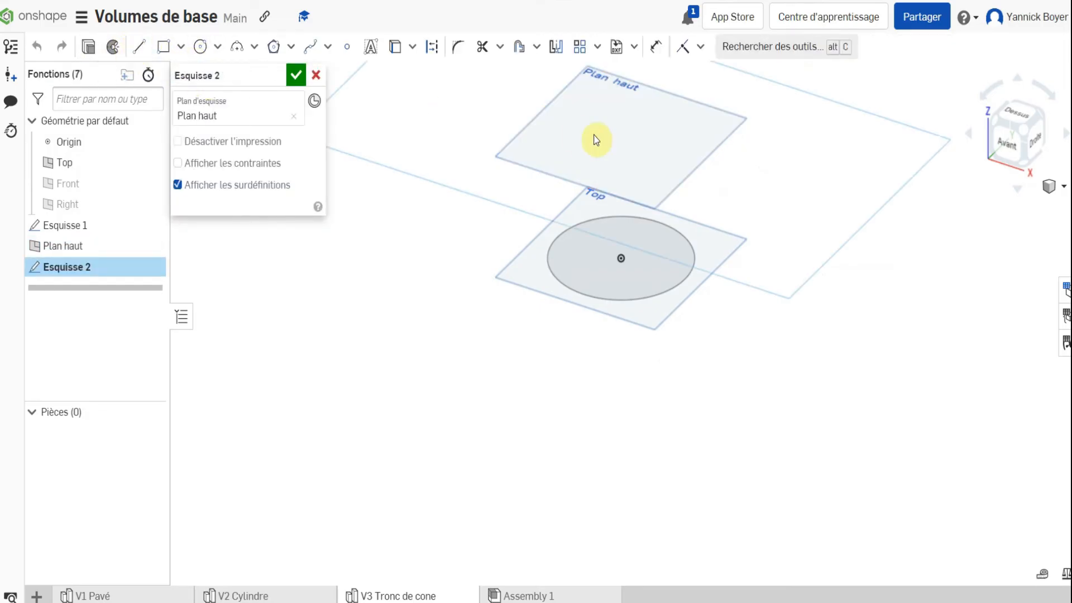
left_click(200, 47)
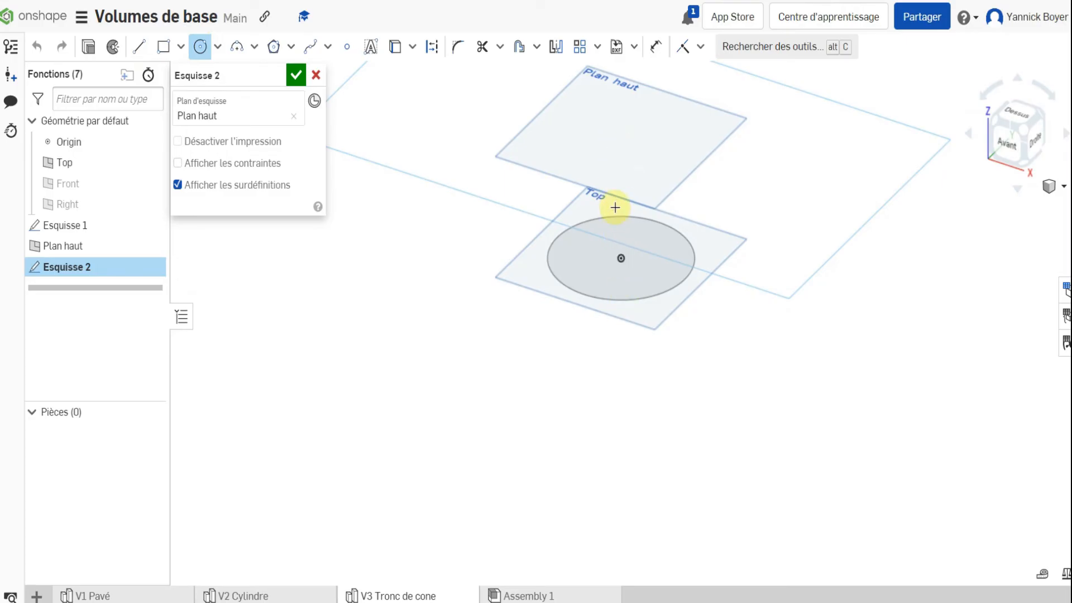
left_click(622, 136)
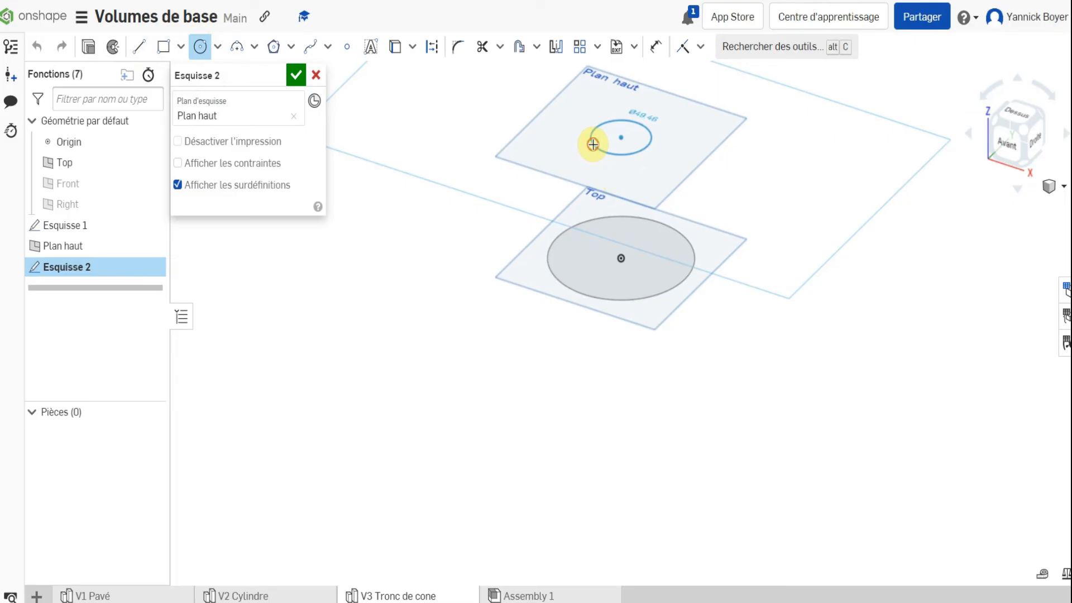
left_click(593, 144)
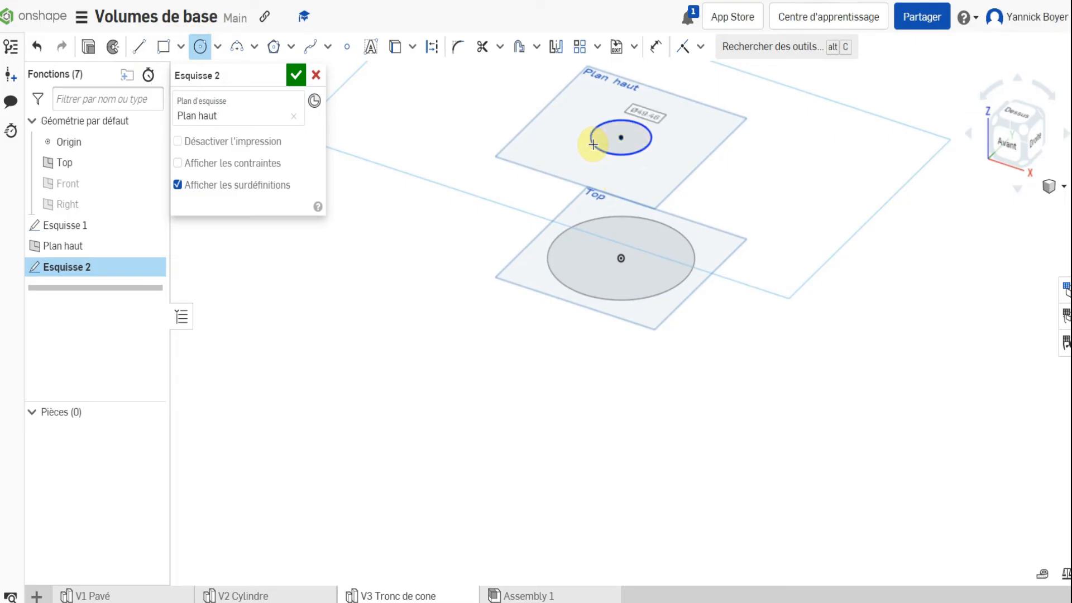
type("40")
key("Return")
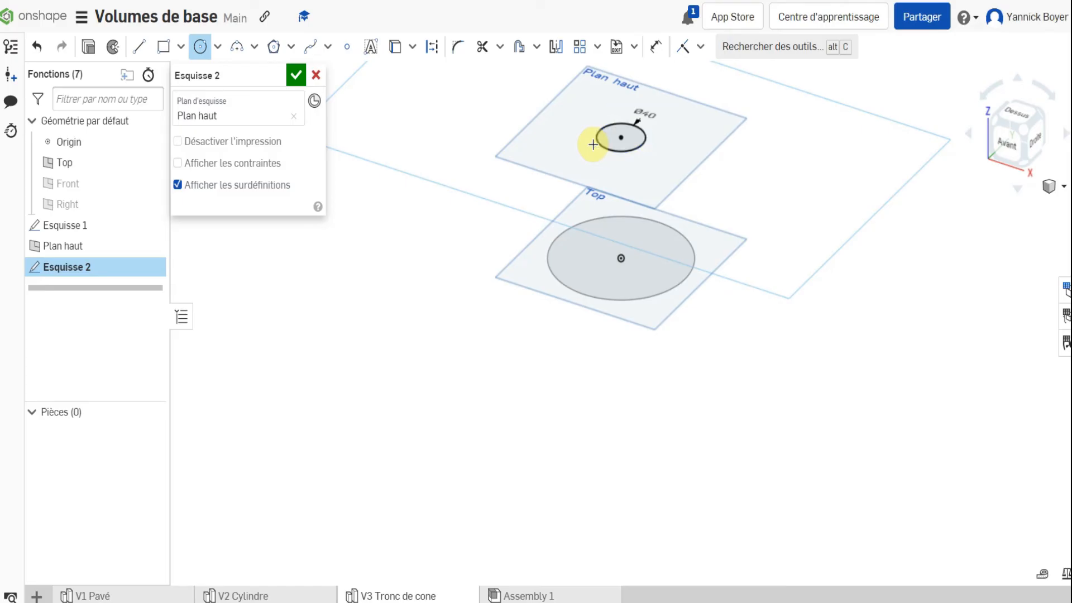
left_click(296, 77)
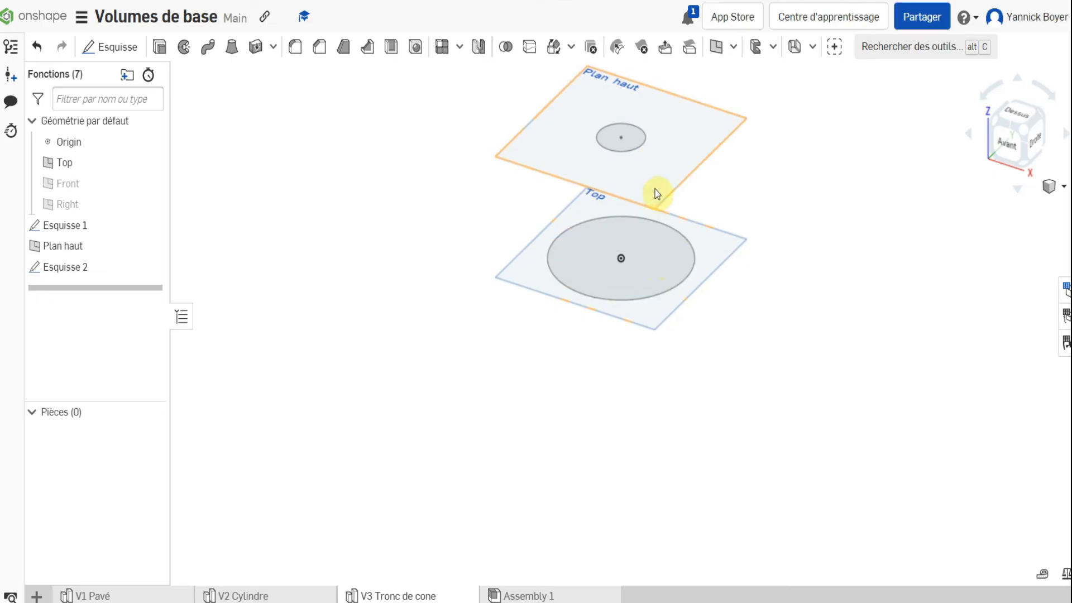
Loft a new solid from the 120 mm circle to the 40 mm circle on Plan haut and accept the feature
left_click(232, 47)
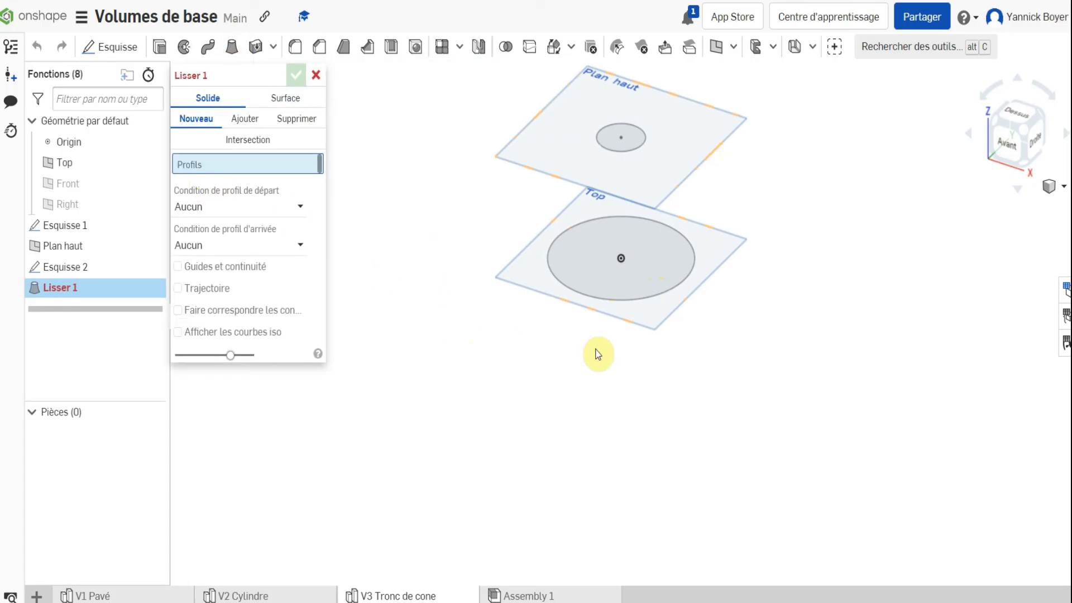
left_click(608, 303)
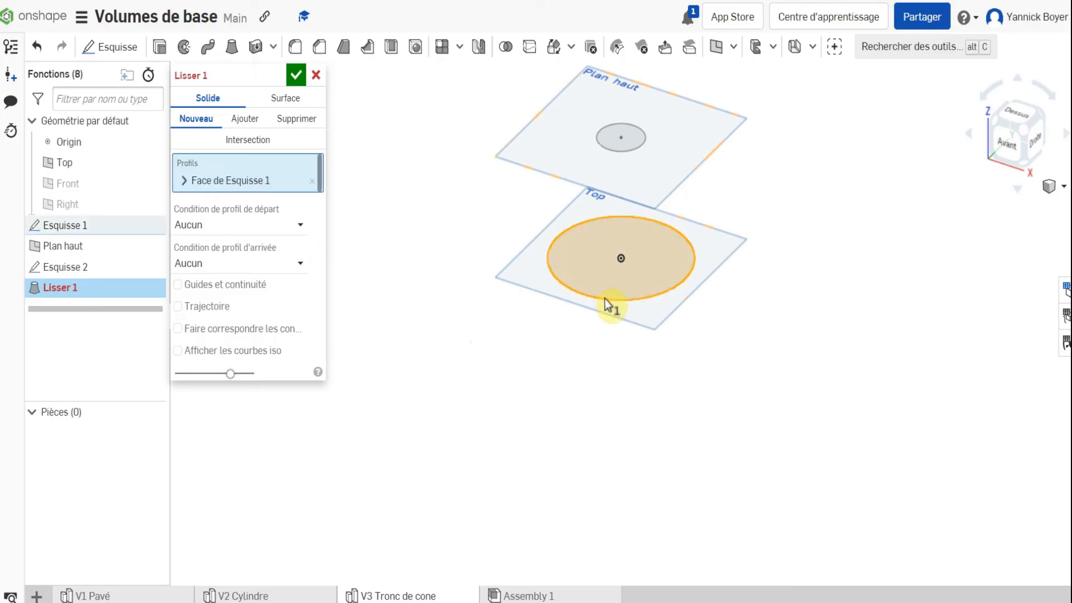
left_click(608, 153)
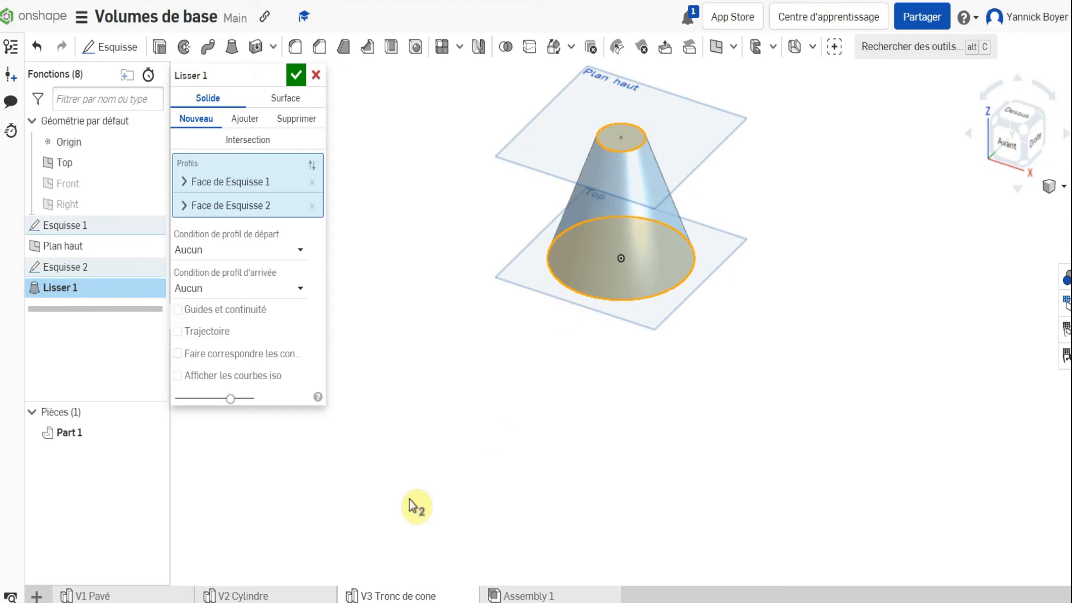
left_click(296, 75)
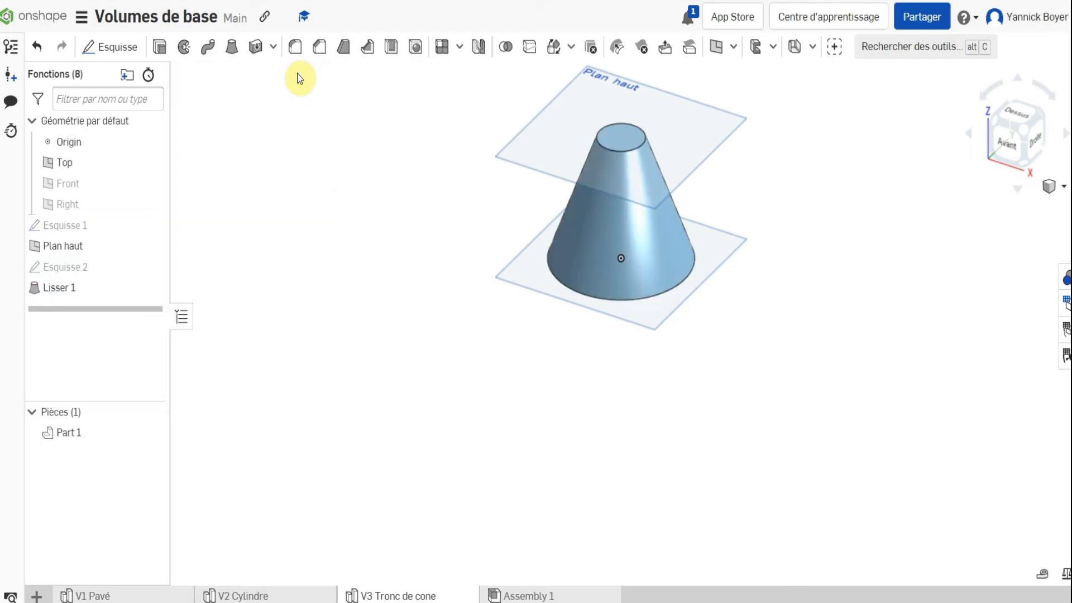
Hide the Plan haut and Top planes so only the lofted cone is displayed
scroll(669, 222, "up", 3)
scroll(668, 222, "down", 3)
right_click_drag(677, 234, 694, 253)
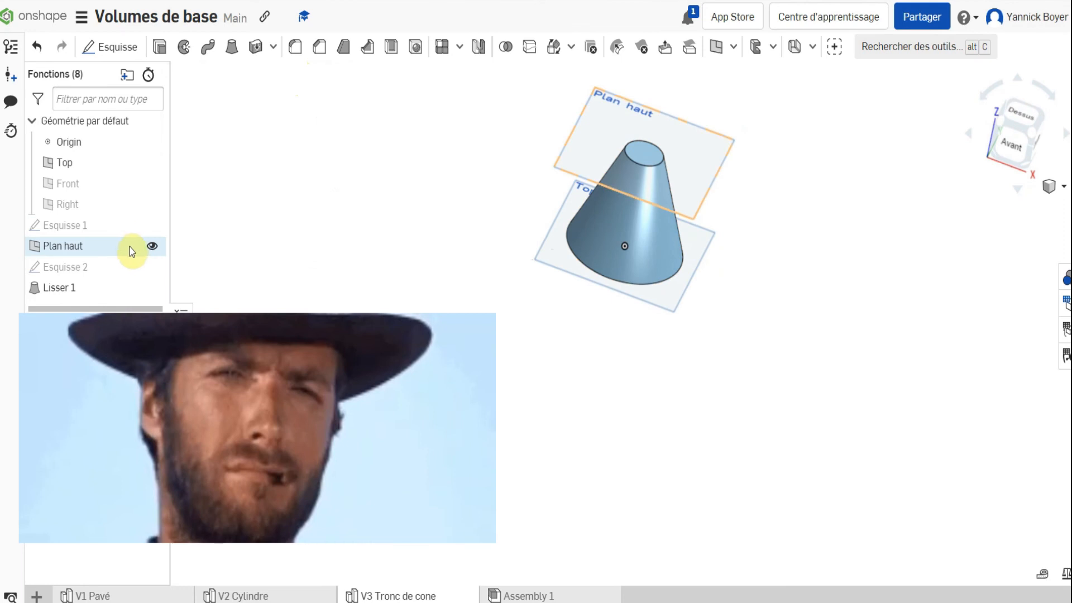
left_click(152, 246)
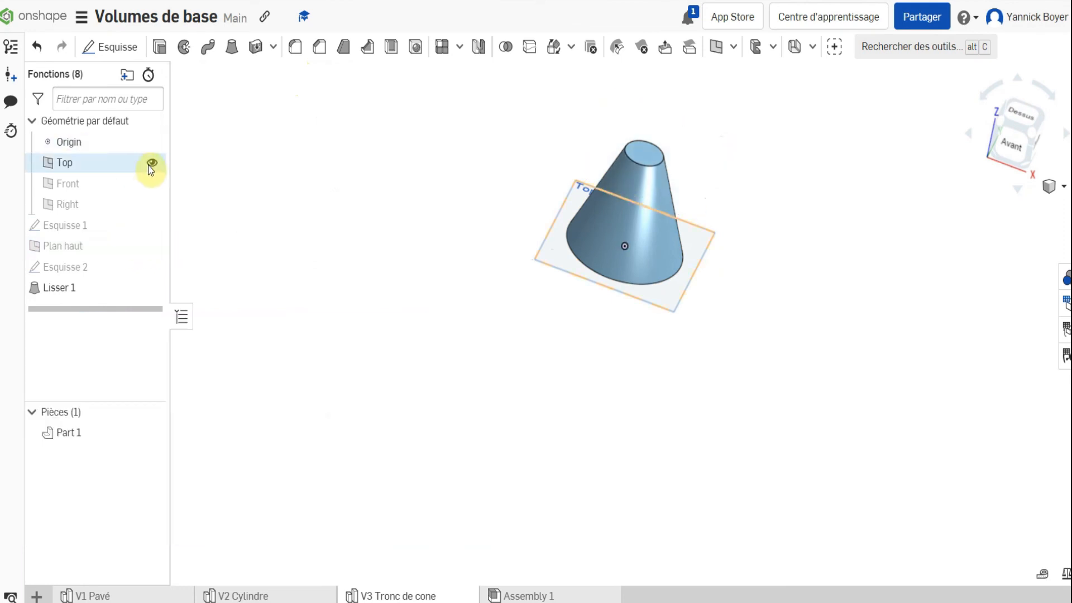
left_click(151, 162)
scroll(652, 265, "up", 2)
right_click_drag(653, 265, 521, 256)
scroll(454, 260, "up", 3)
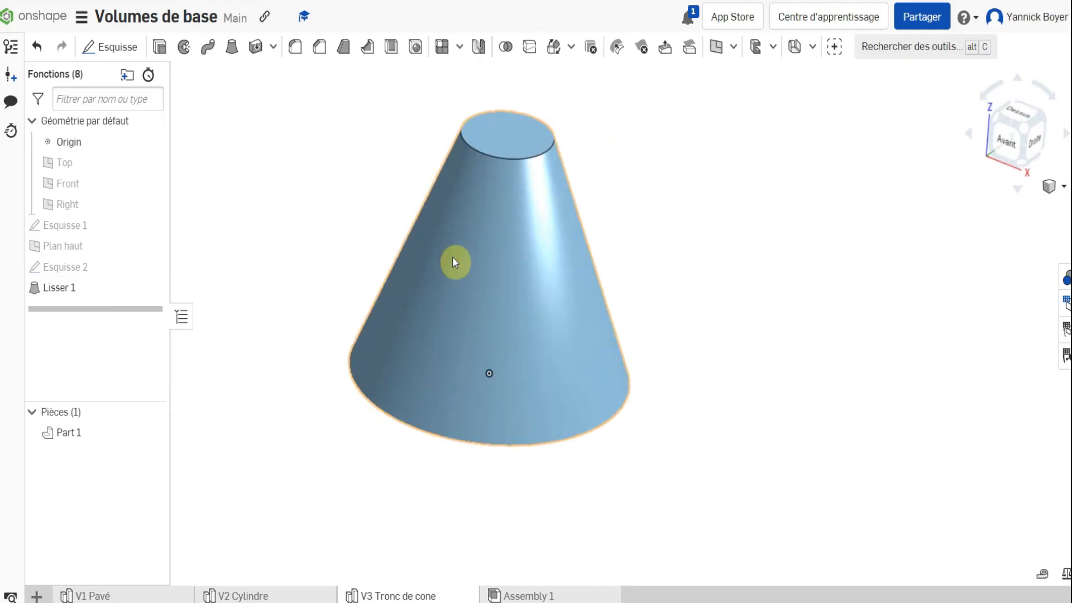
right_click_drag(449, 272, 510, 280)
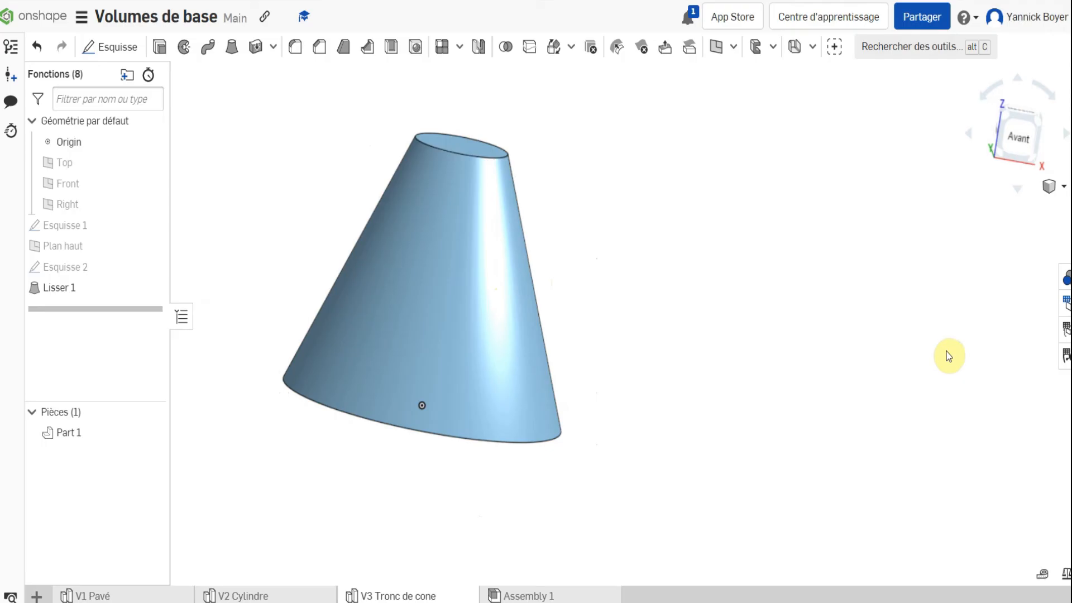
Change the appearance of Part 1 to orange F88701 and close the appearance list
left_click(1065, 278)
scroll(239, 307, "up", 2)
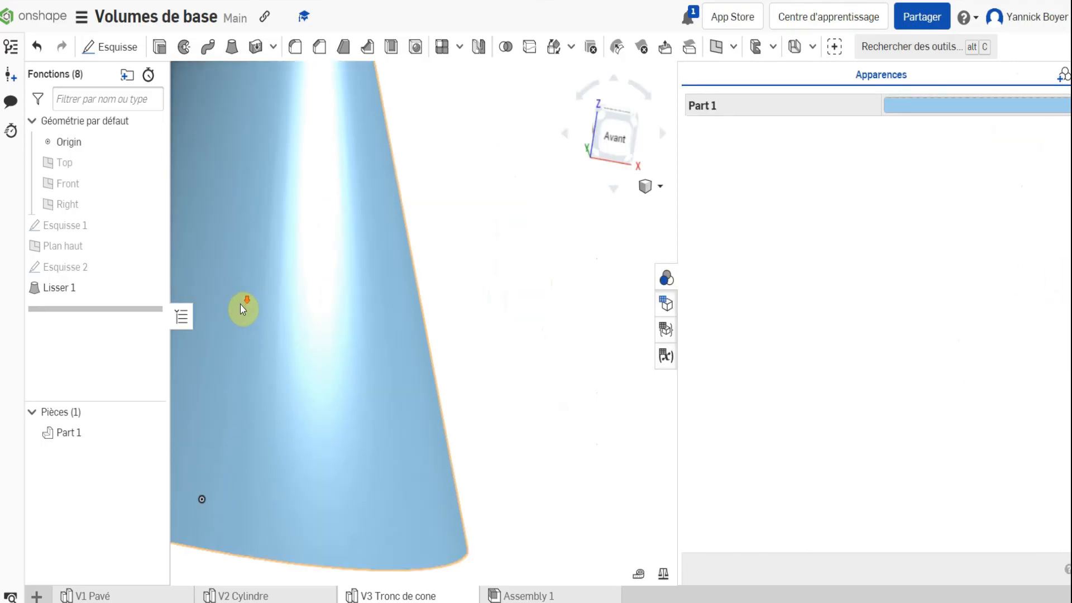
scroll(184, 257, "down", 2)
middle_click_drag(184, 257, 369, 263)
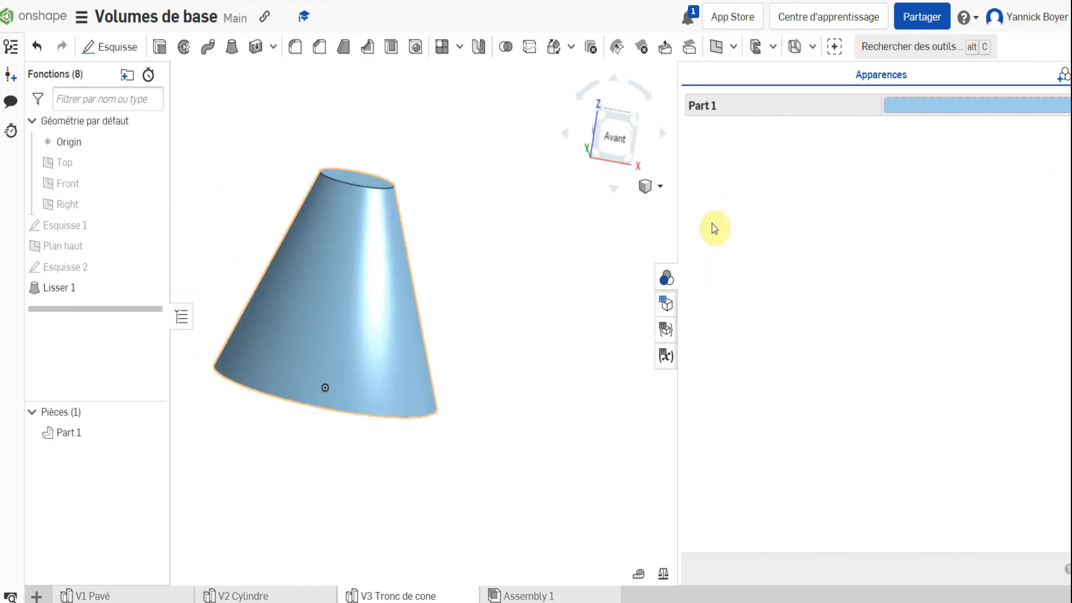
left_click(967, 105)
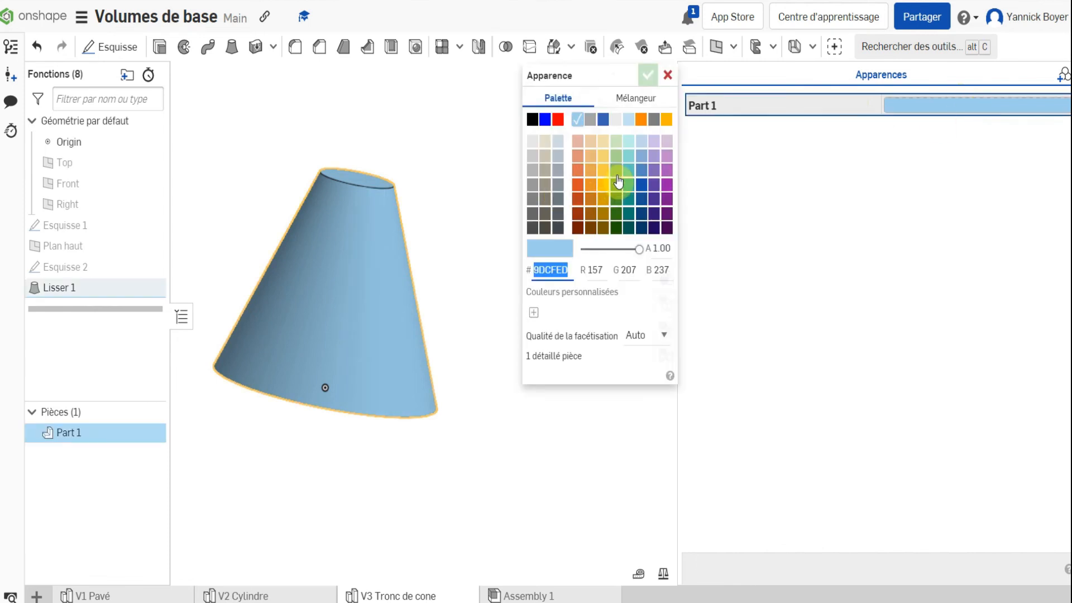
left_click(654, 170)
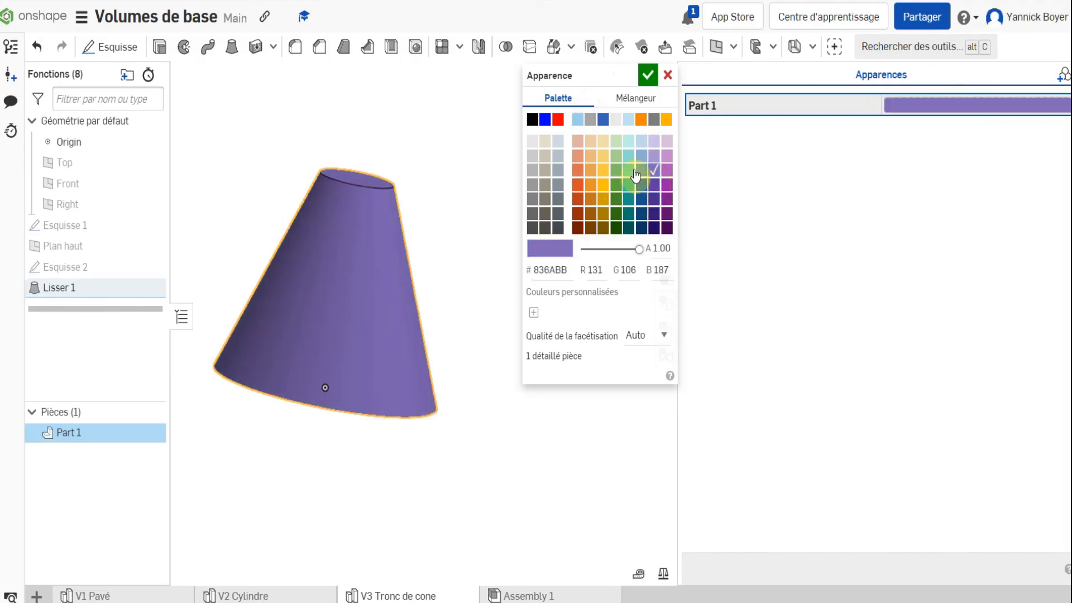
left_click(641, 119)
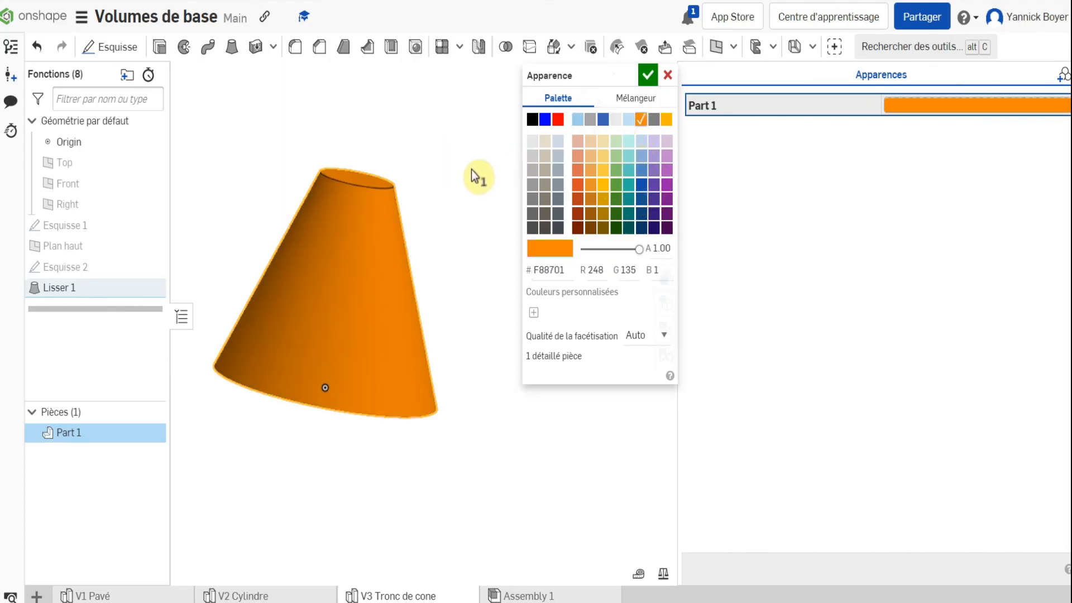
left_click(648, 75)
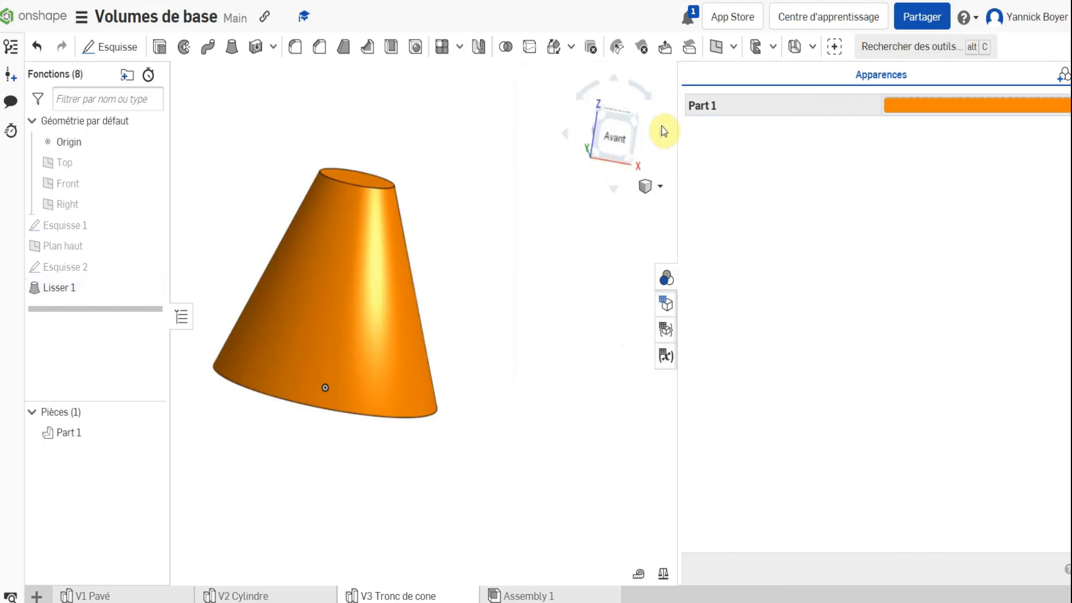
left_click(666, 278)
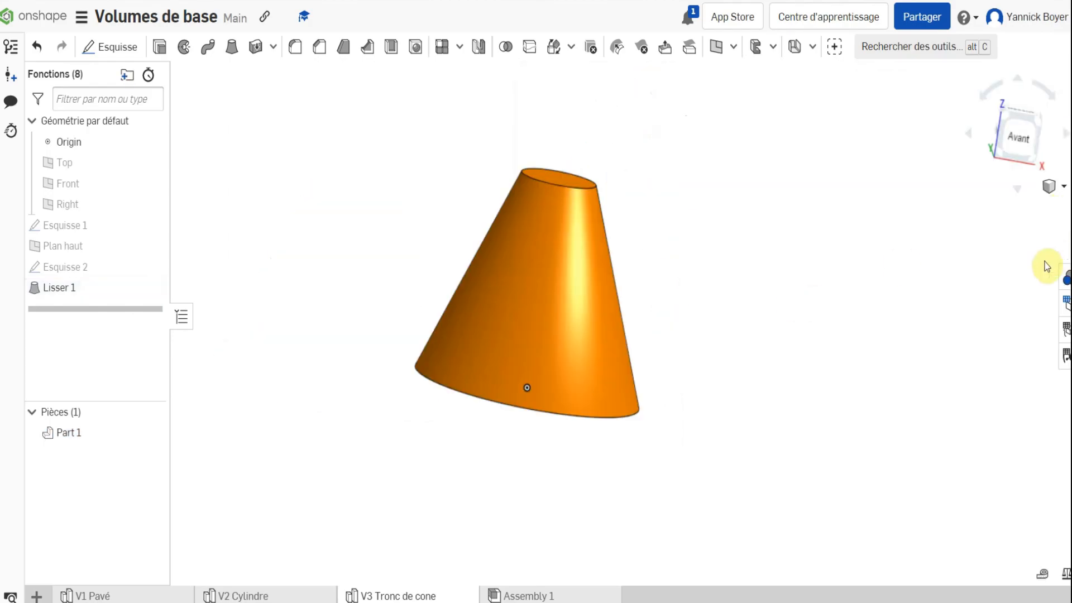
scroll(435, 289, "up", 2)
scroll(511, 280, "down", 2)
right_click_drag(609, 282, 572, 280)
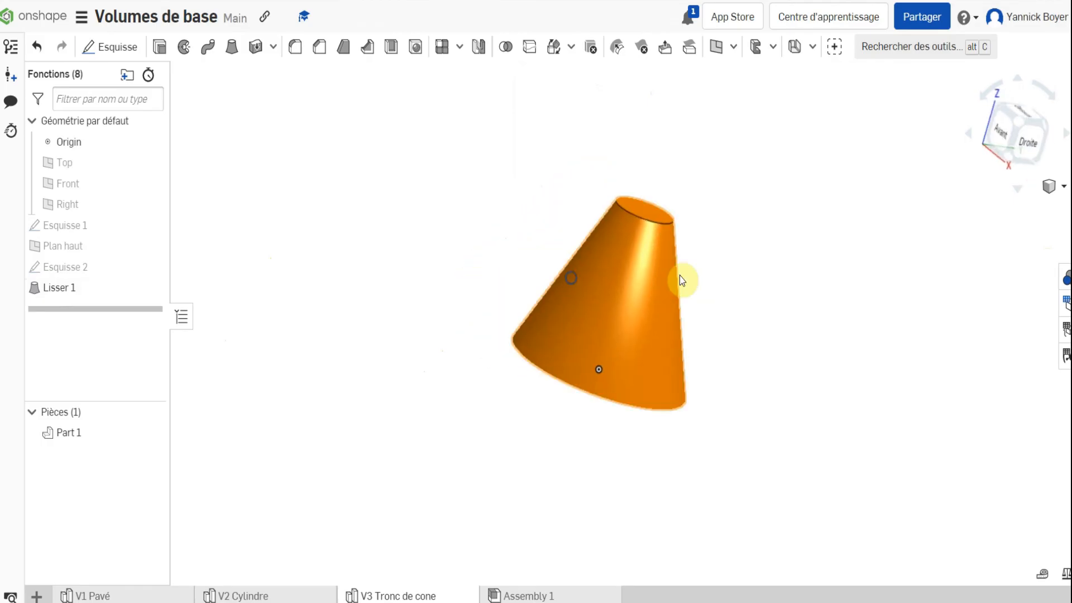
scroll(681, 278, "up", 4)
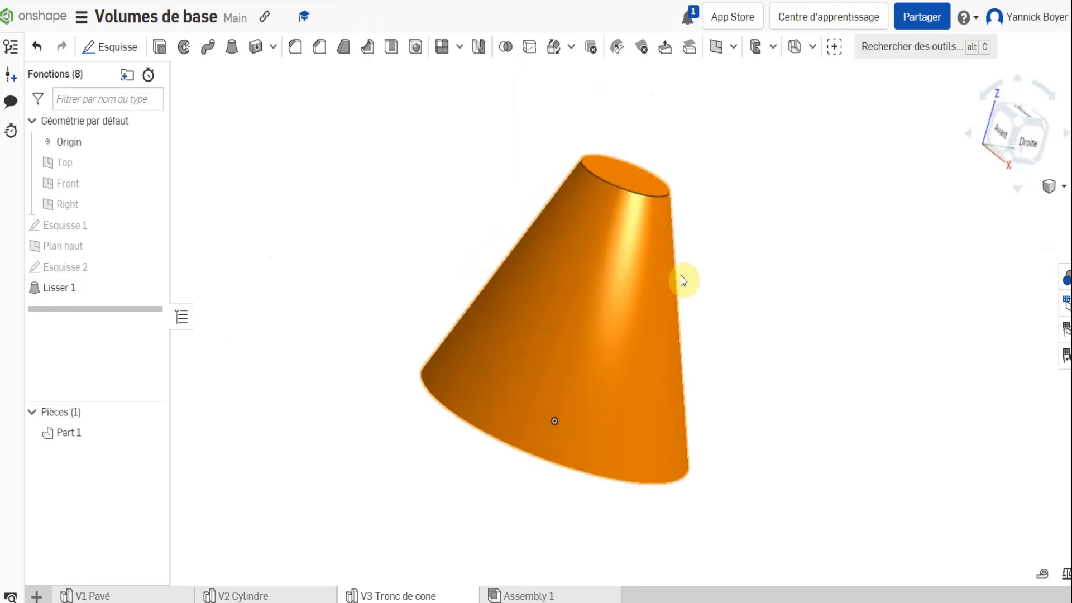